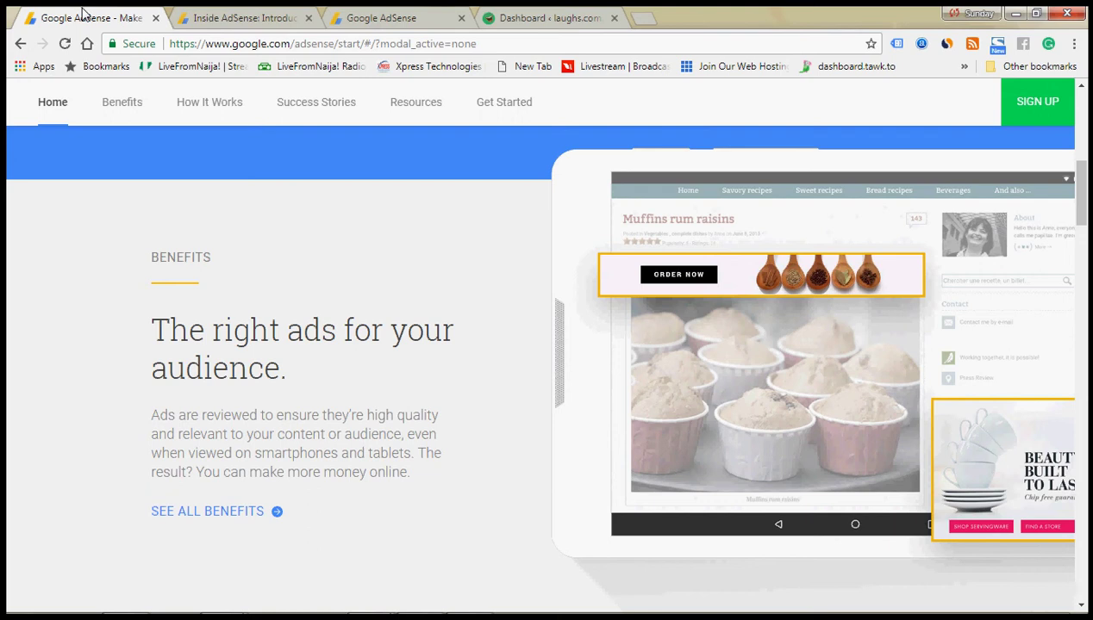
- Open the Google AdSense account from adsense.com in a new tab and show the Auto ads page of My ads
left_click(198, 15)
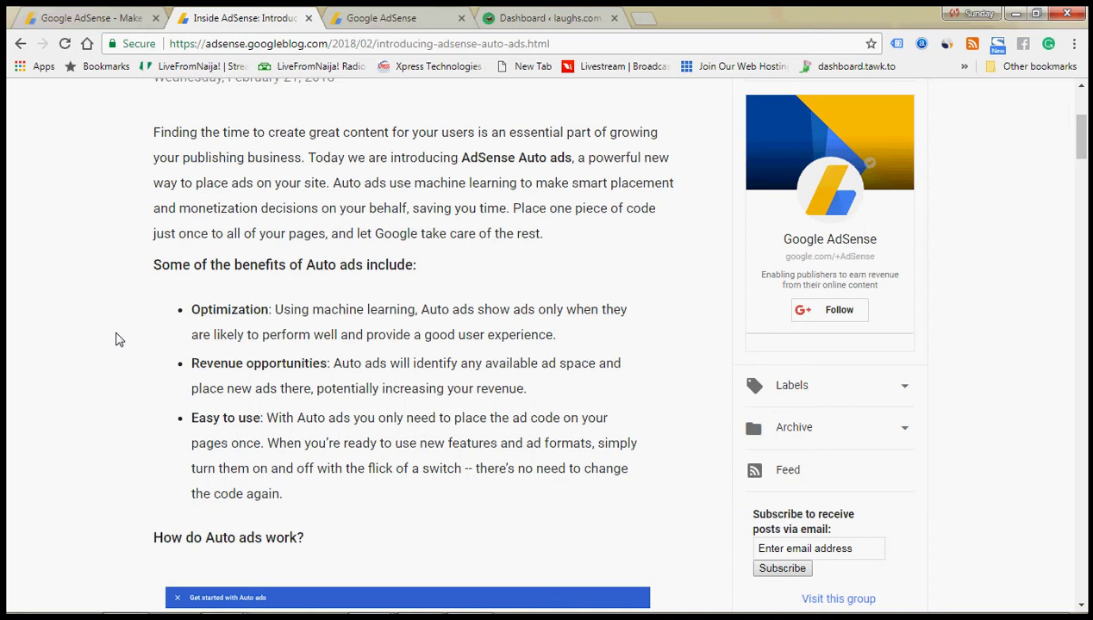
left_click(648, 17)
type("ads")
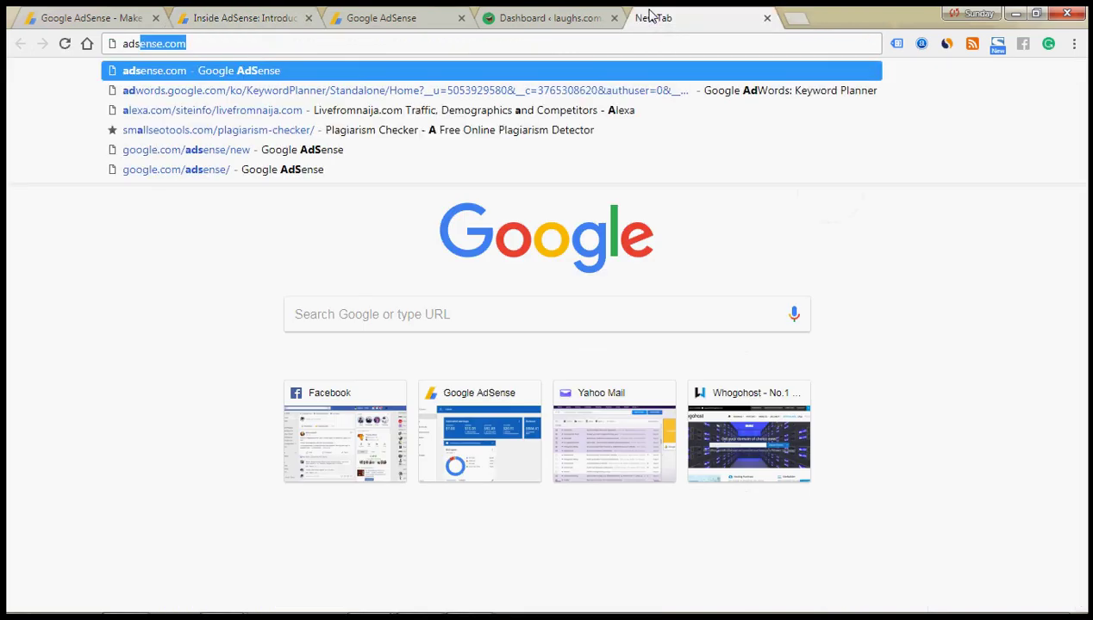
key("Return")
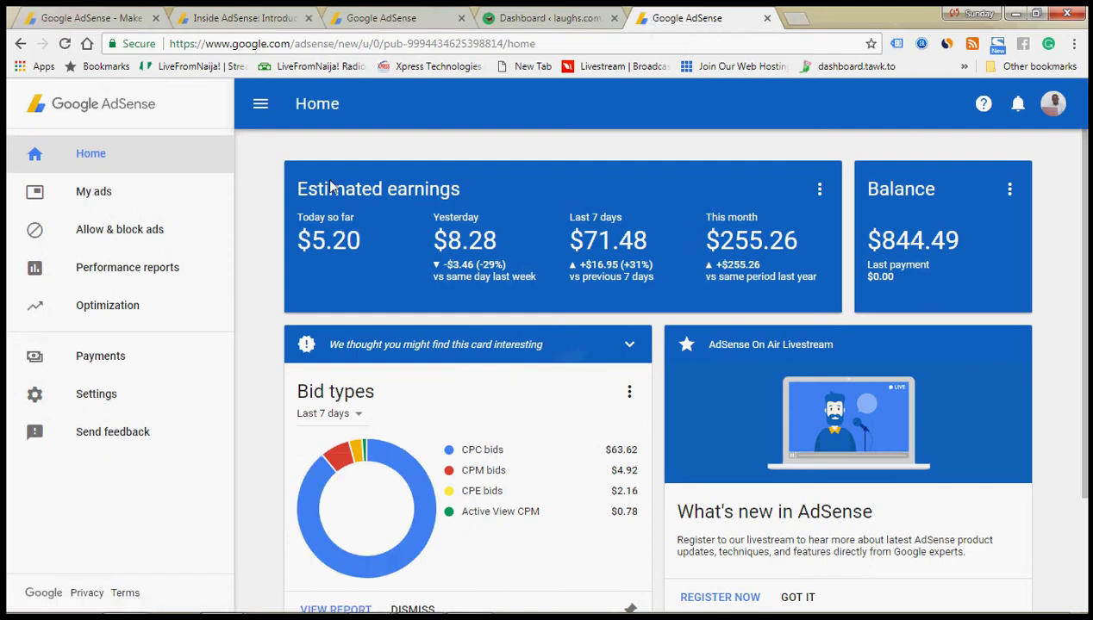
left_click(129, 201)
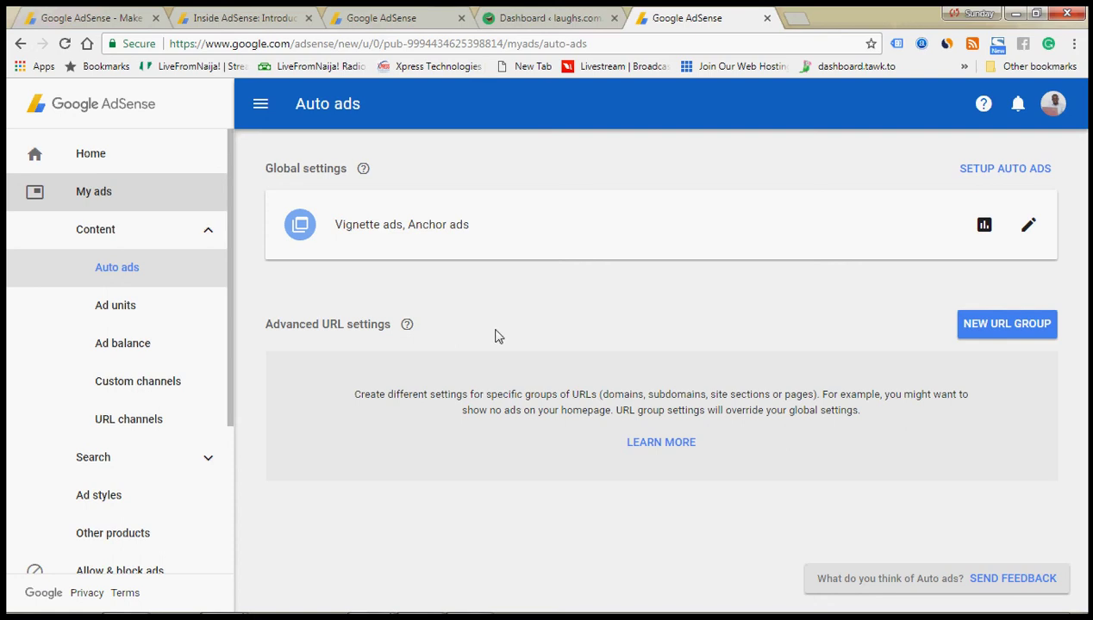
- Turn on Text & display, In-feed, In-article and Matched content ads in the Auto ads global settings and save them
left_click(1026, 231)
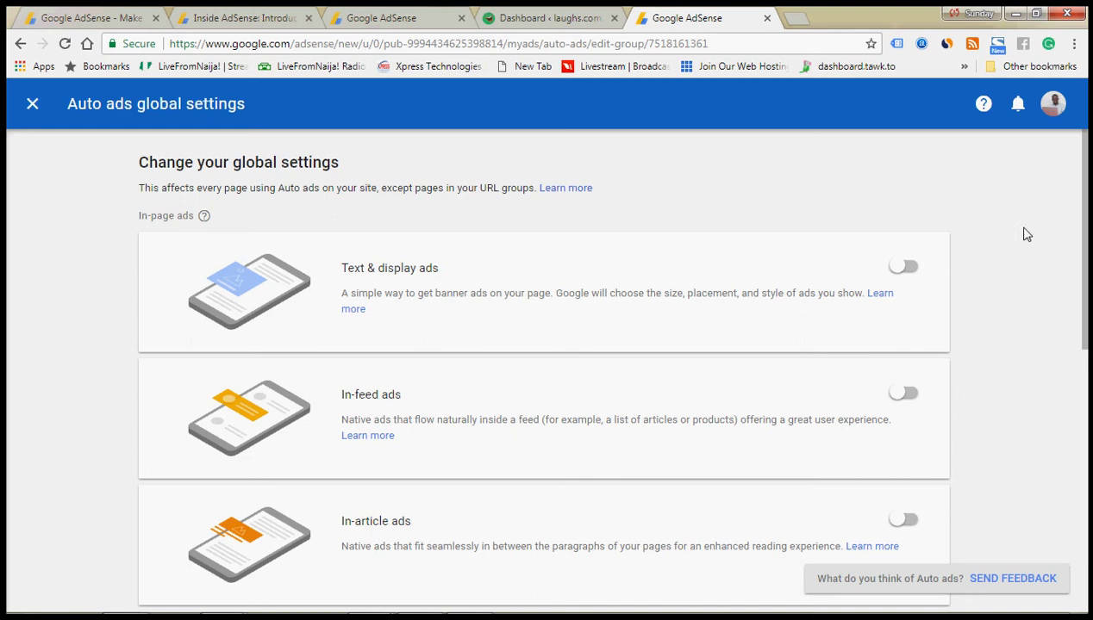
left_click_drag(1088, 183, 1087, 200)
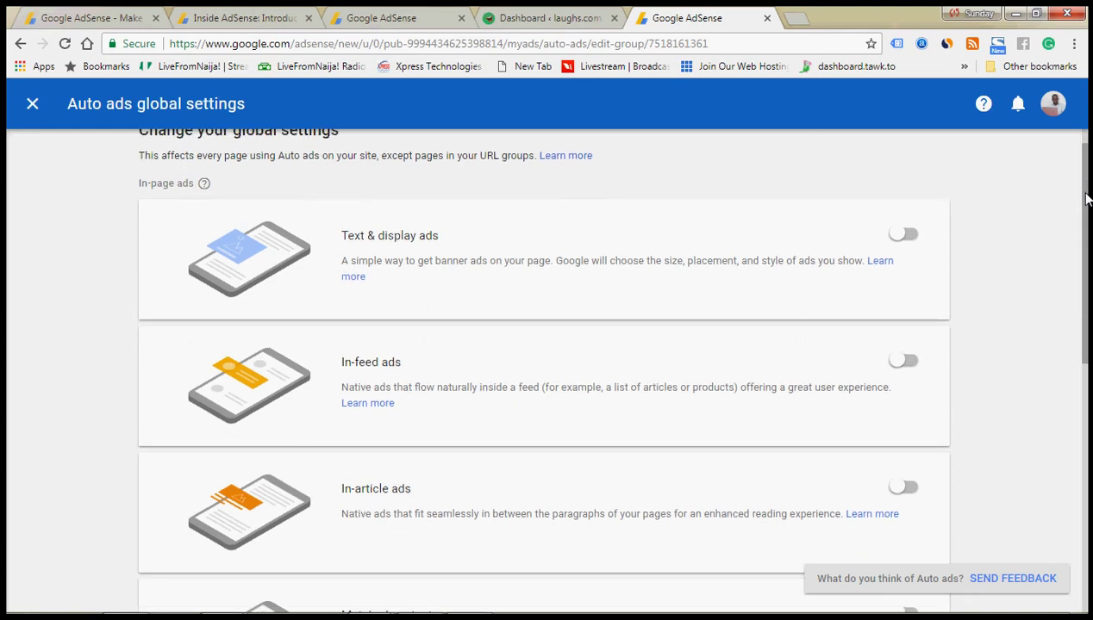
left_click(901, 237)
left_click(901, 361)
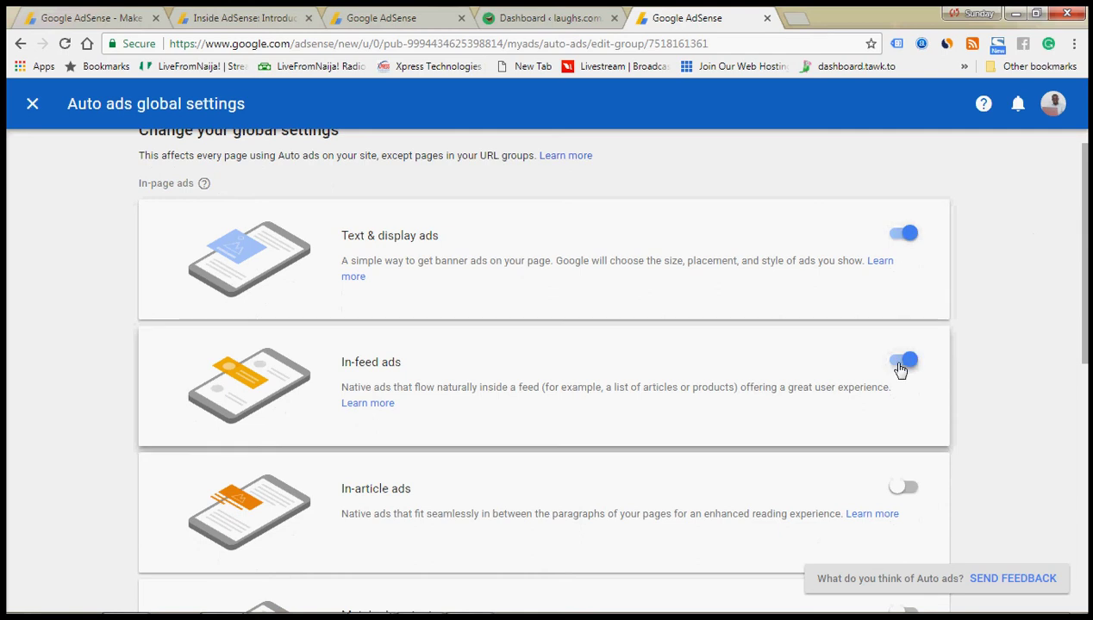
left_click(896, 485)
left_click_drag(1087, 225, 1076, 459)
left_click(901, 301)
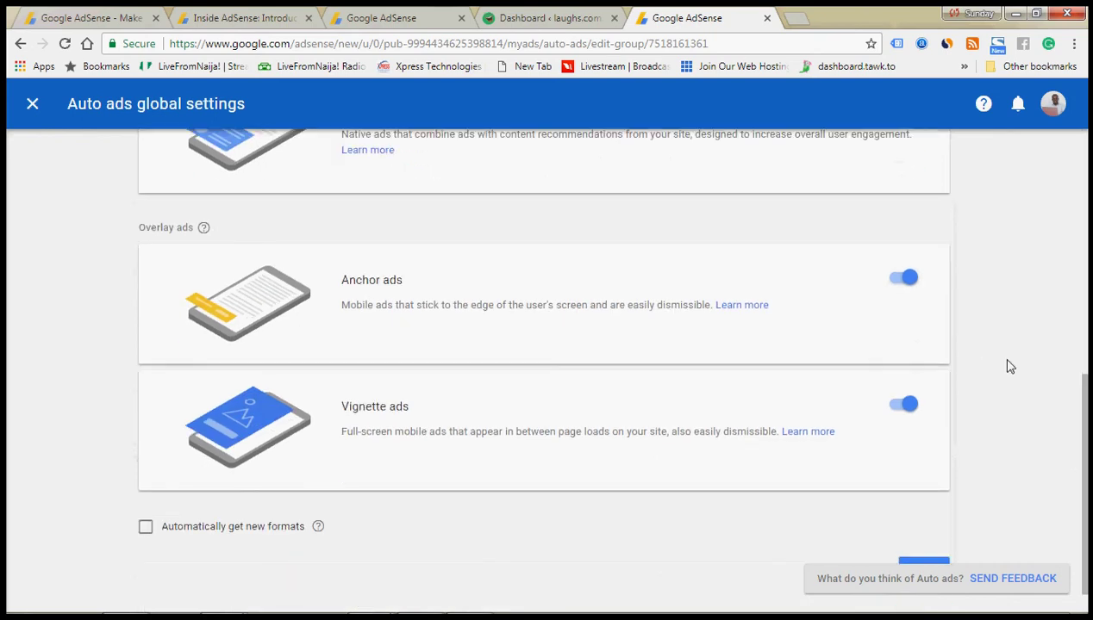
scroll(1087, 423, "down", 1)
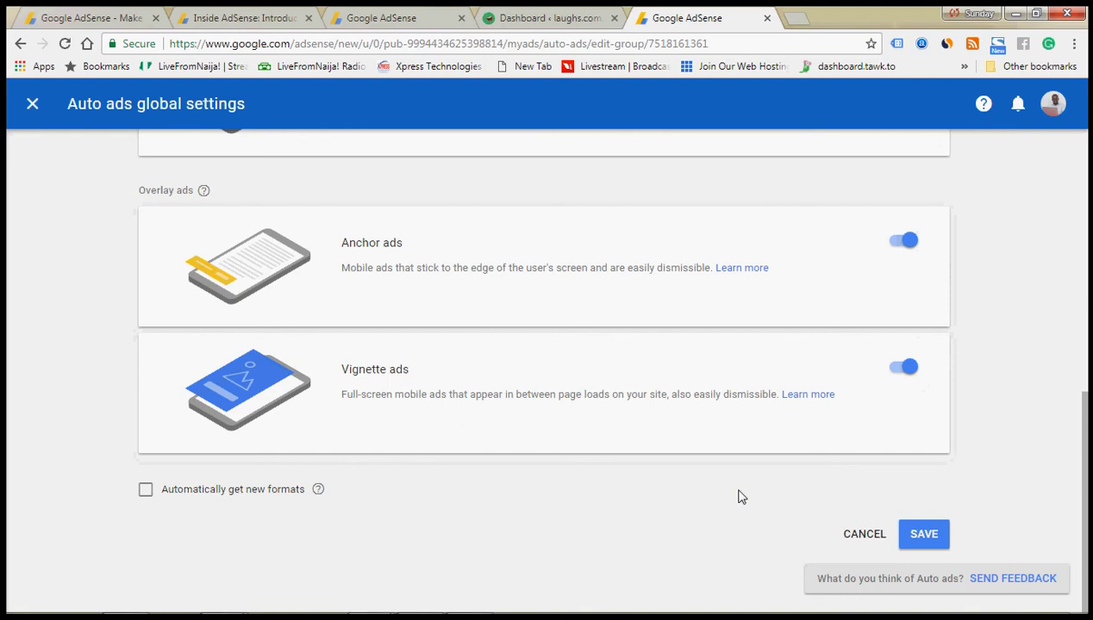
left_click(923, 547)
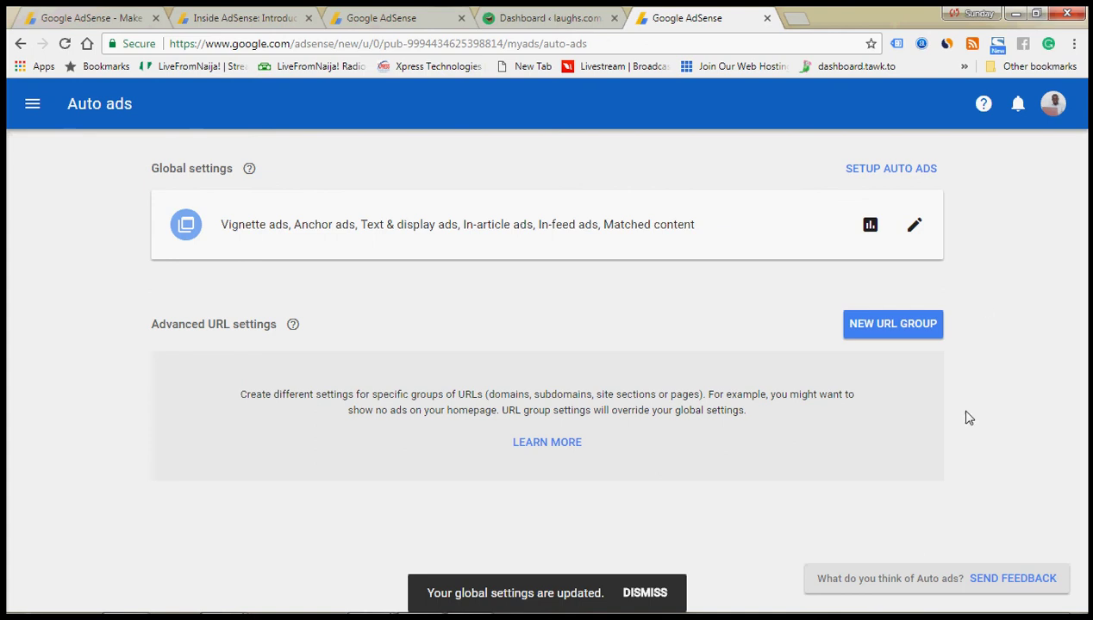
- Copy the Auto ads setup code snippet and open the laughs.com.ng/wp-admin dashboard in a new tab
left_click(892, 170)
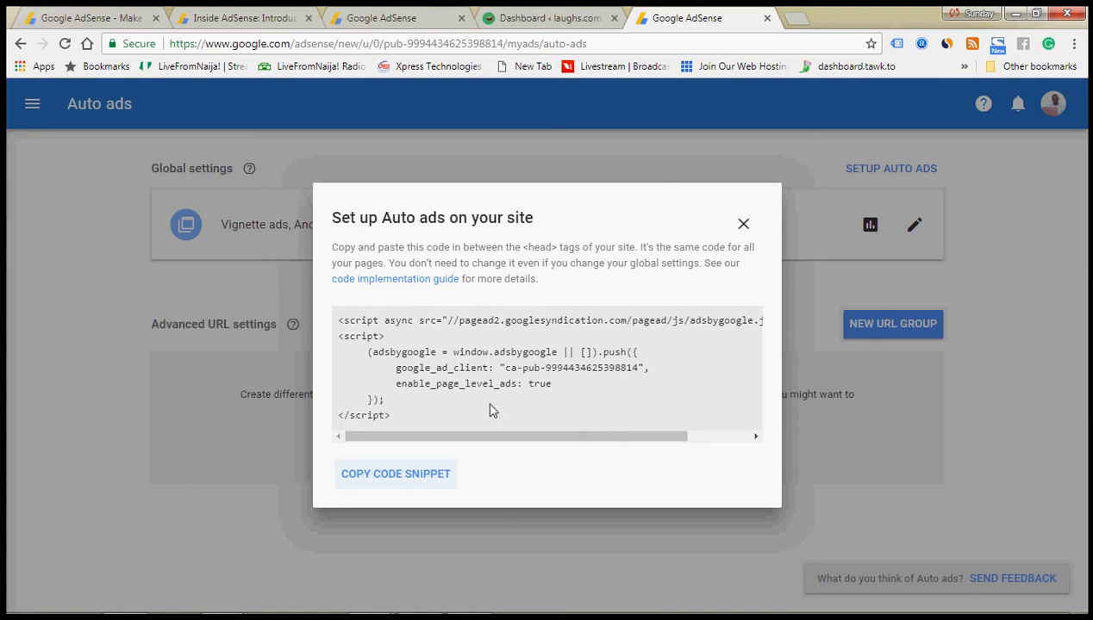
left_click(797, 18)
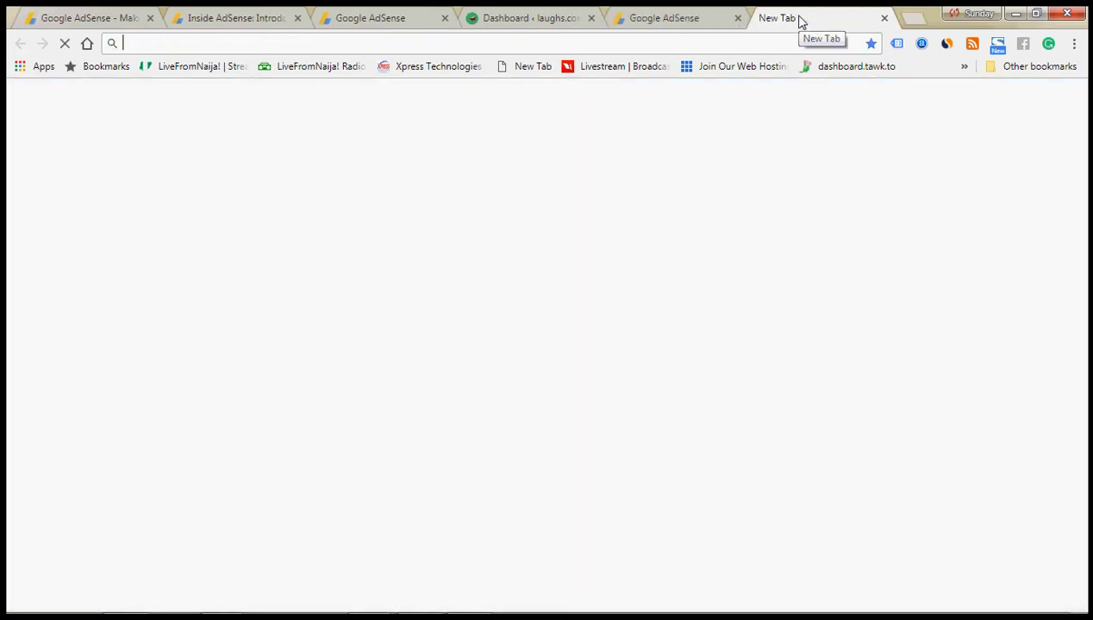
type("lau")
key("Right")
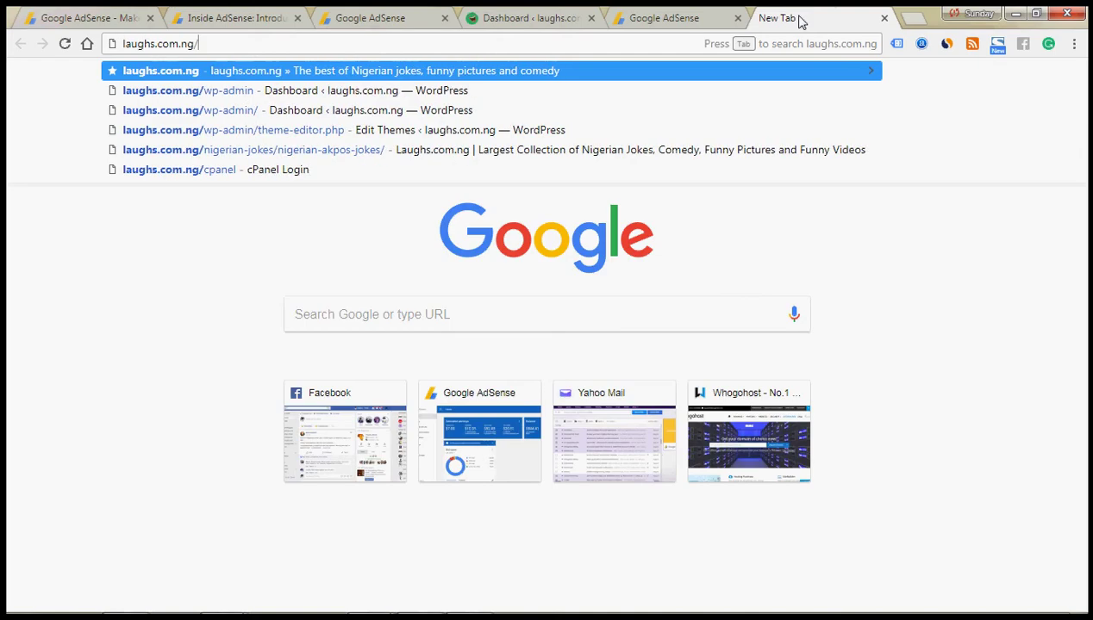
type("wp")
key("Return")
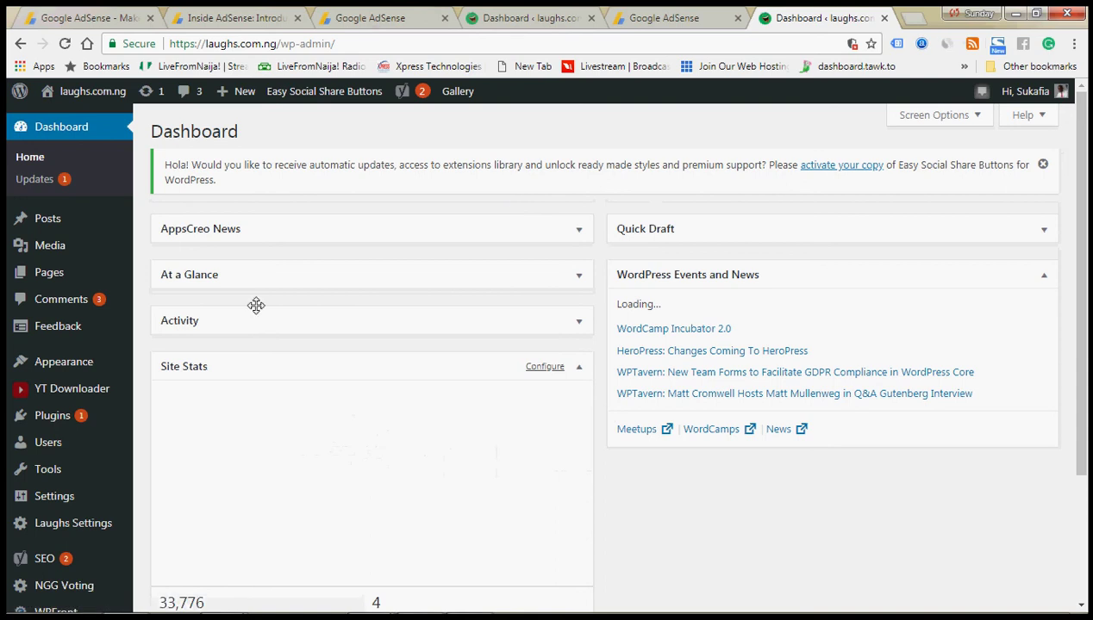
- Open the Theme Header file (header.php) of the Laughs Nigeria theme in the WordPress theme editor
mouse_move(105, 361)
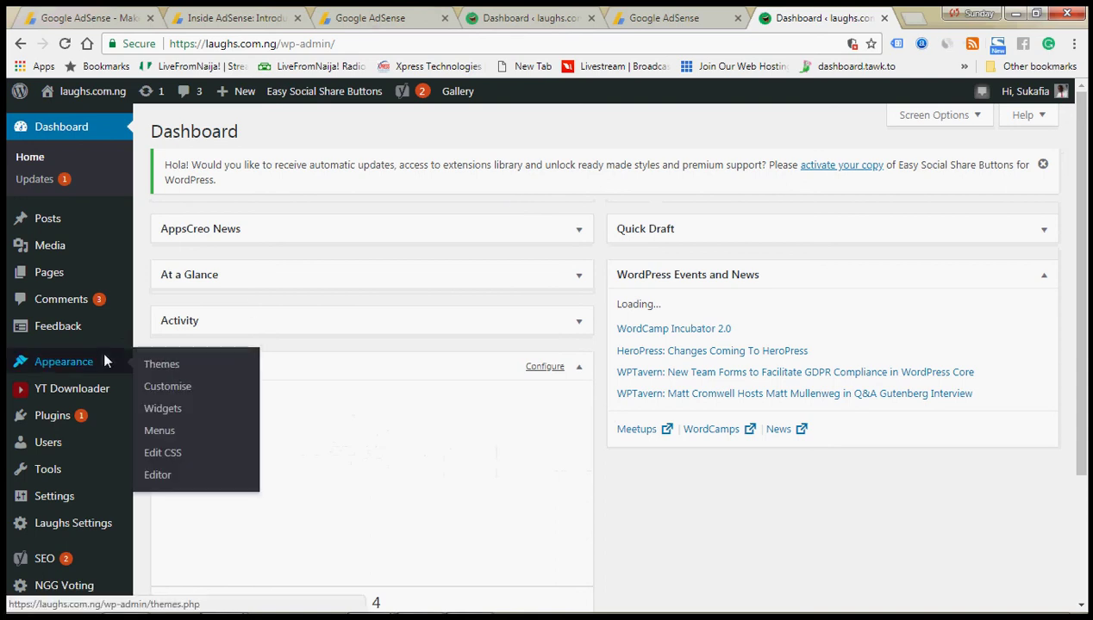
left_click(158, 473)
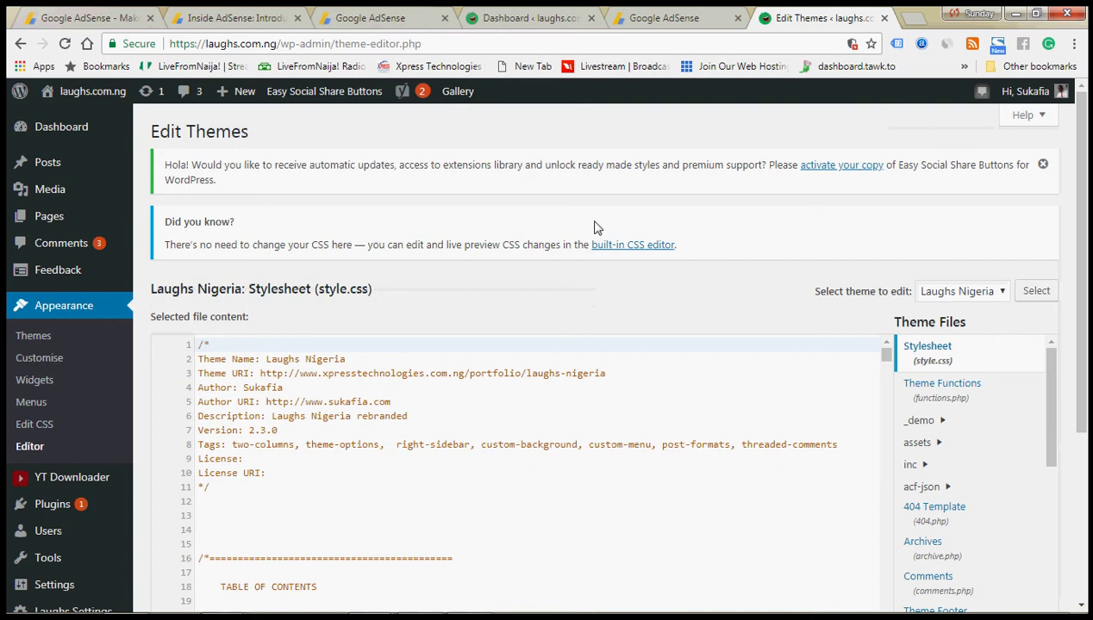
scroll(1087, 185, "down", 2)
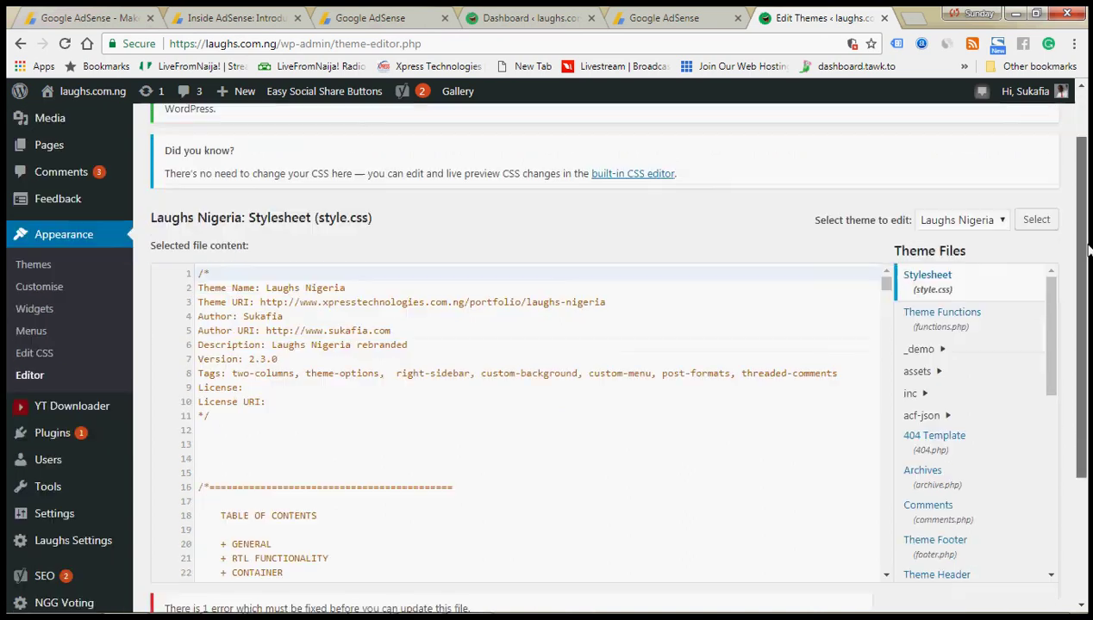
left_click_drag(1052, 277, 1043, 317)
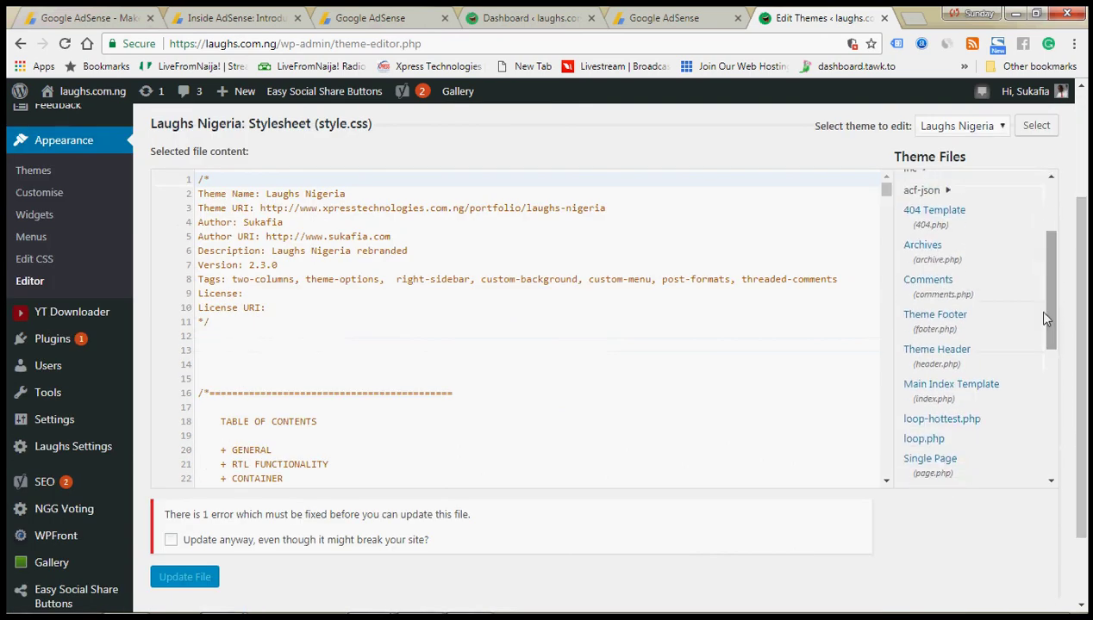
left_click(972, 364)
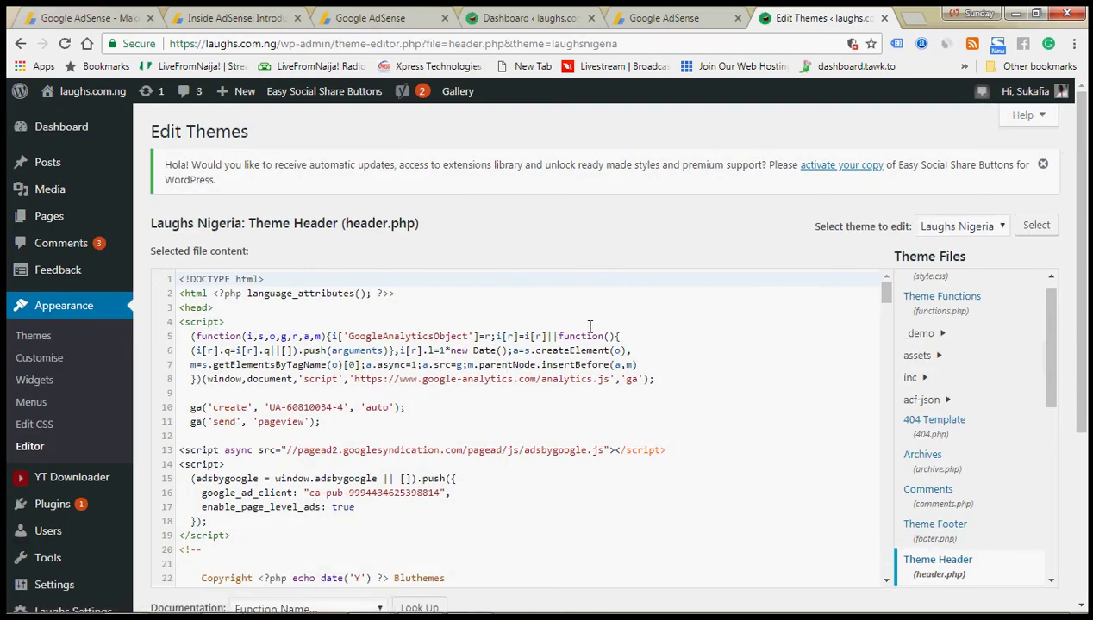
- Paste the copied Auto ads code on a new line directly after the opening <head> tag in header.php
left_click(218, 308)
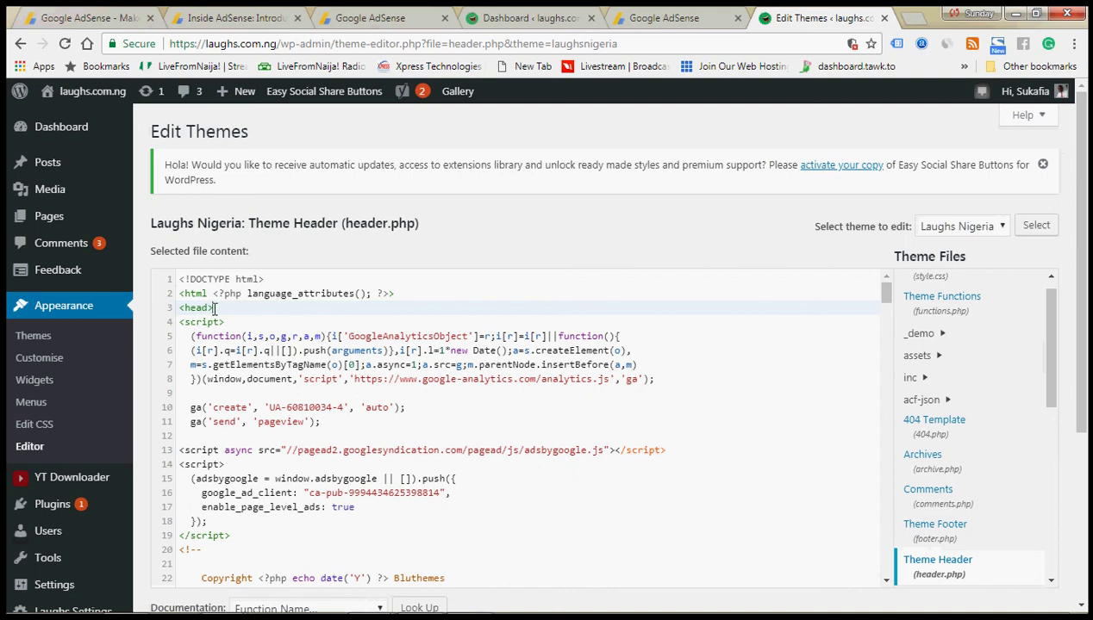
key("Return")
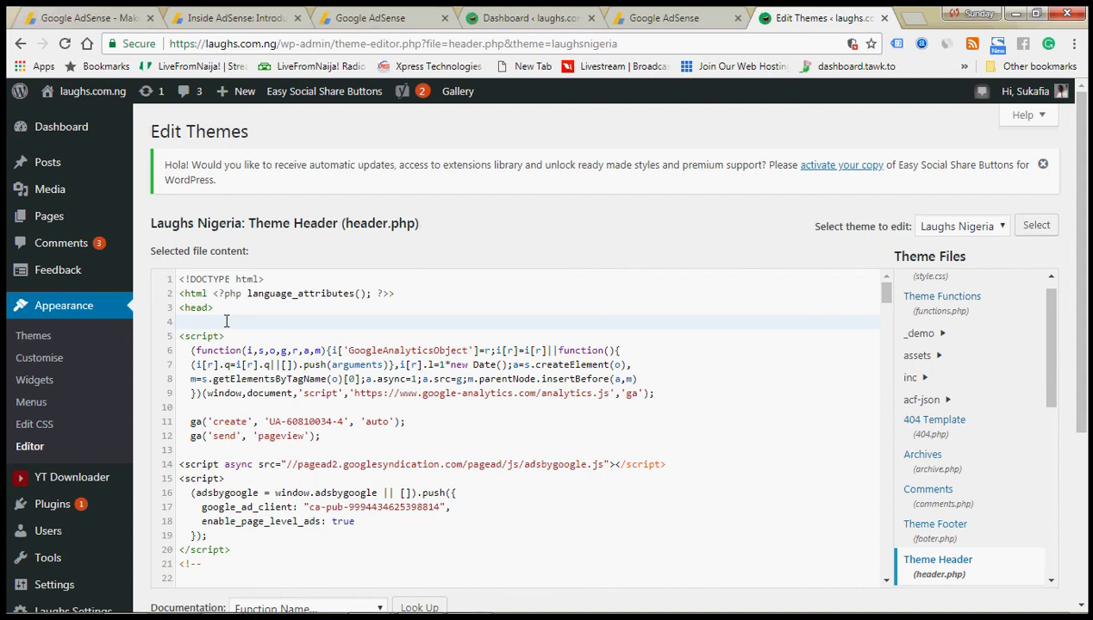
key("ctrl+v")
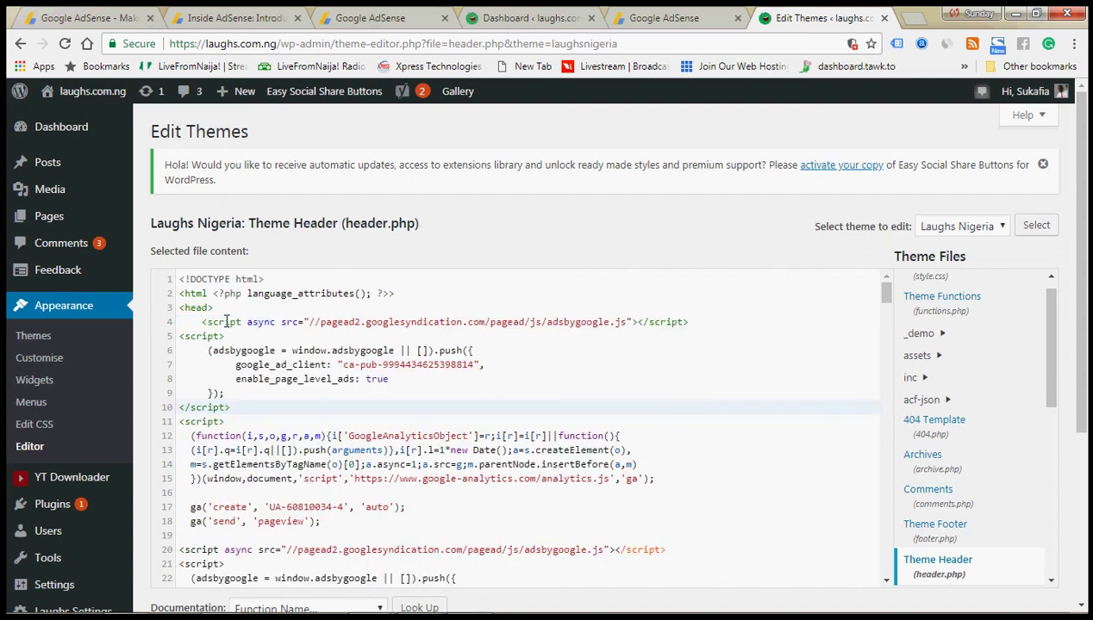
- Compare the pasted code with the AdSense setup snippet and the older adsbygoogle script further down header.php
left_click(672, 15)
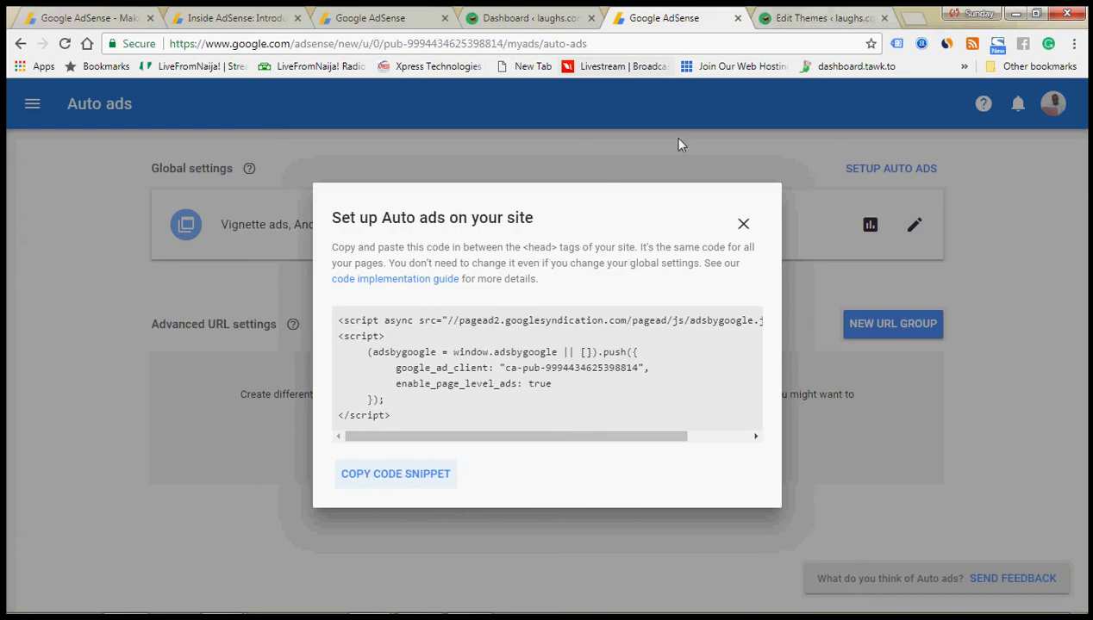
left_click(817, 16)
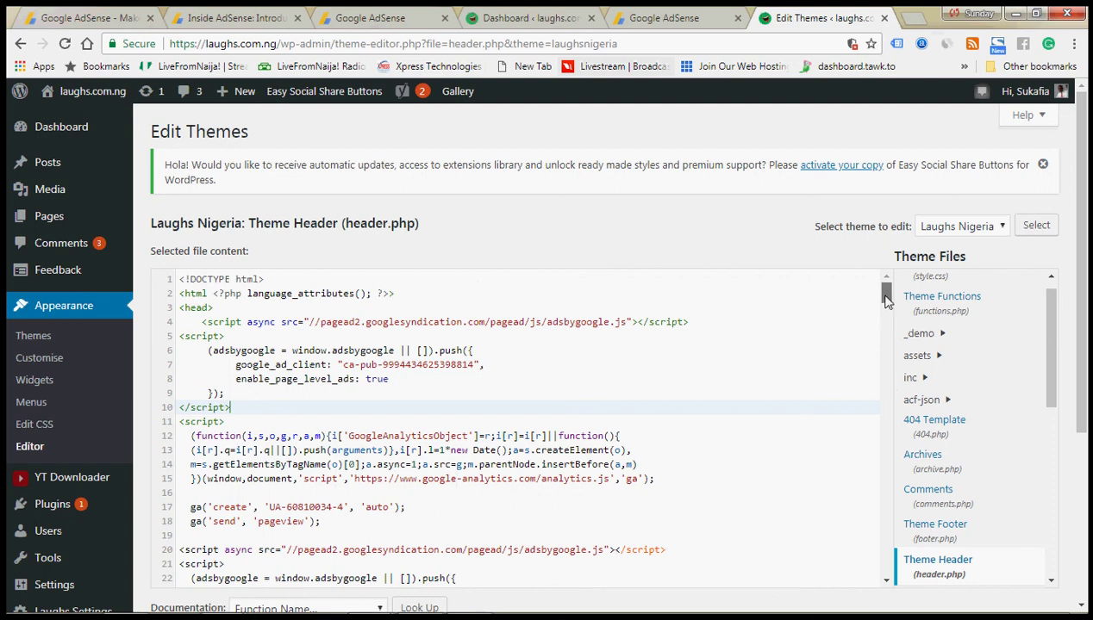
scroll(886, 297, "down", 2)
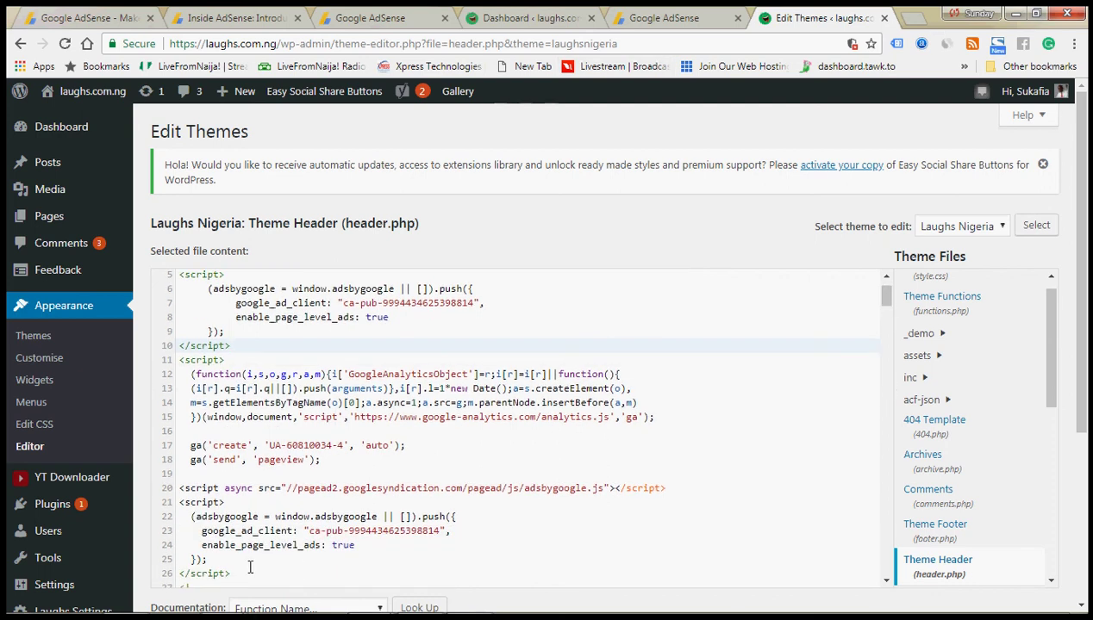
left_click_drag(250, 567, 178, 487)
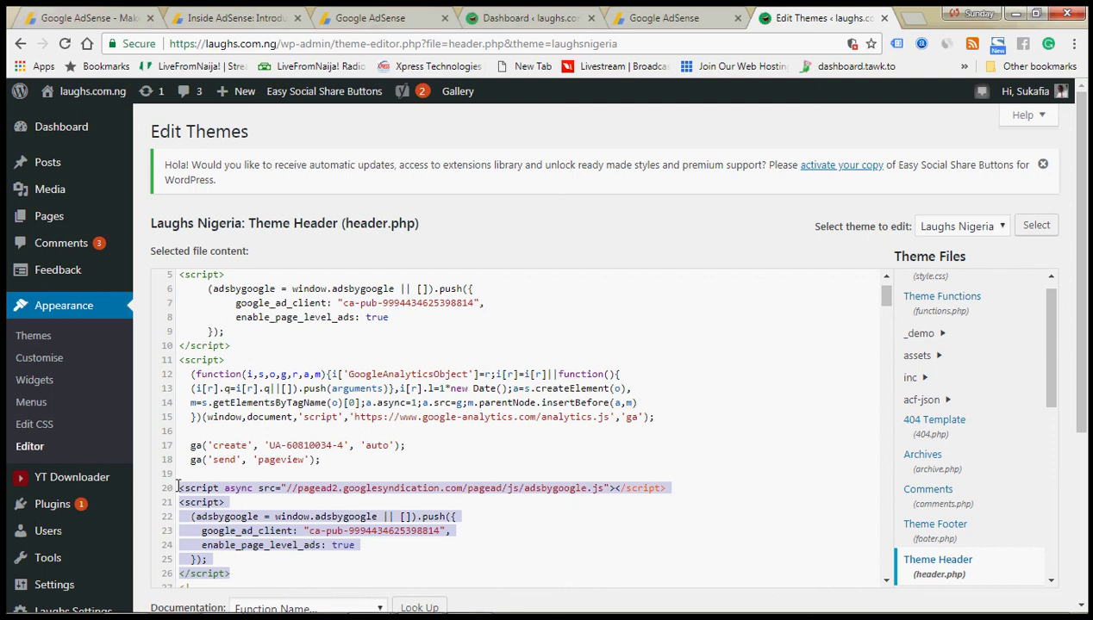
left_click(429, 449)
scroll(888, 295, "up", 1)
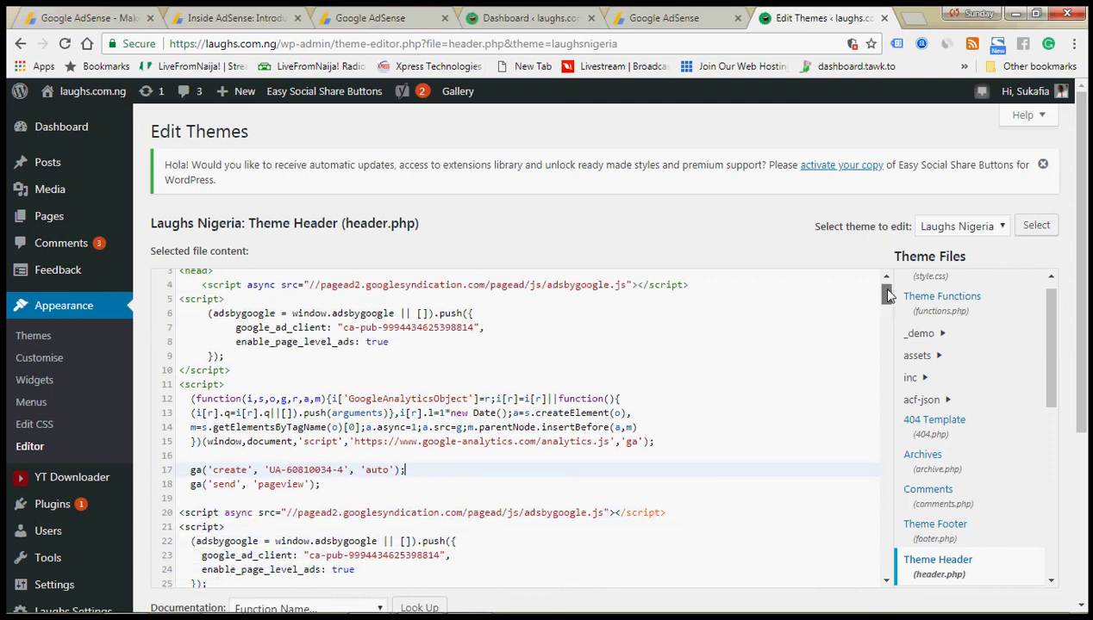
scroll(887, 296, "up", 1)
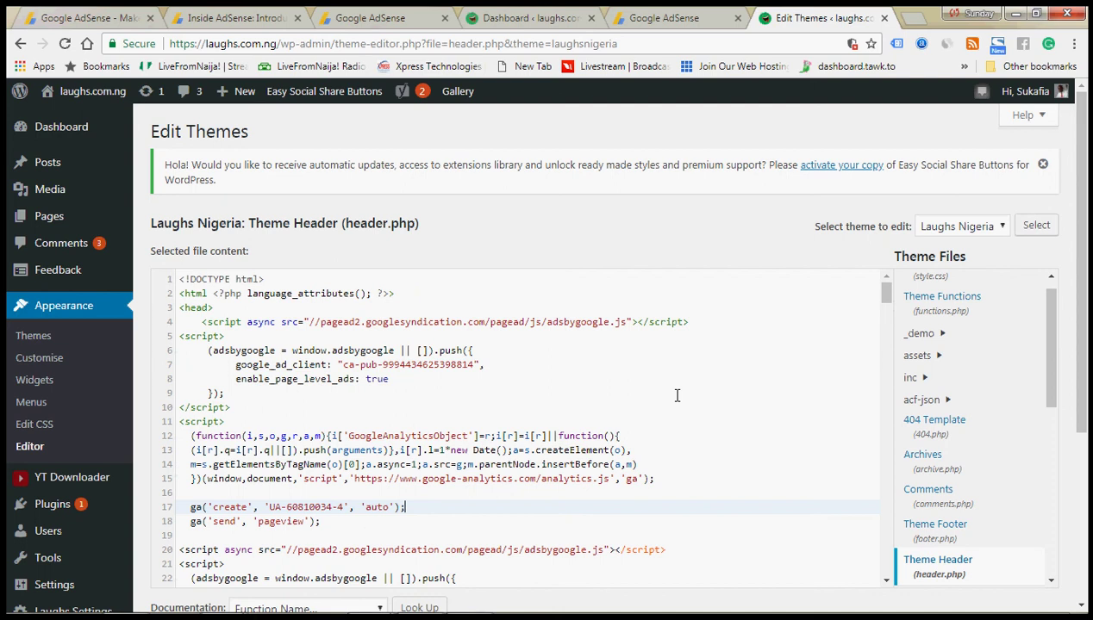
- Save the edited header.php by updating the theme file
left_click(389, 410)
left_click_drag(1079, 206, 1087, 291)
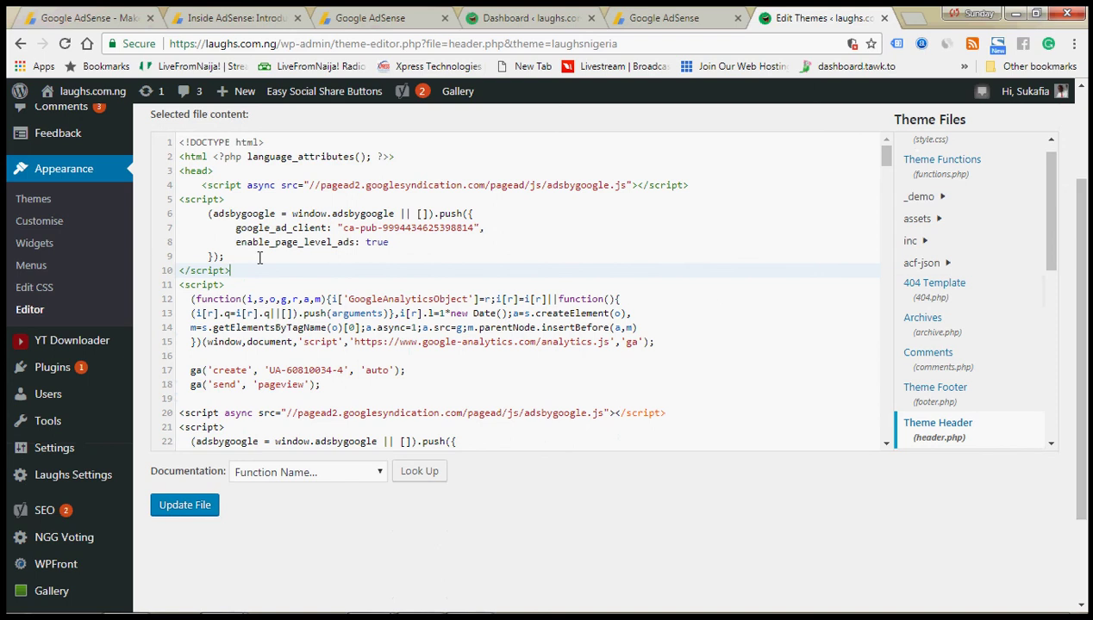
left_click(191, 517)
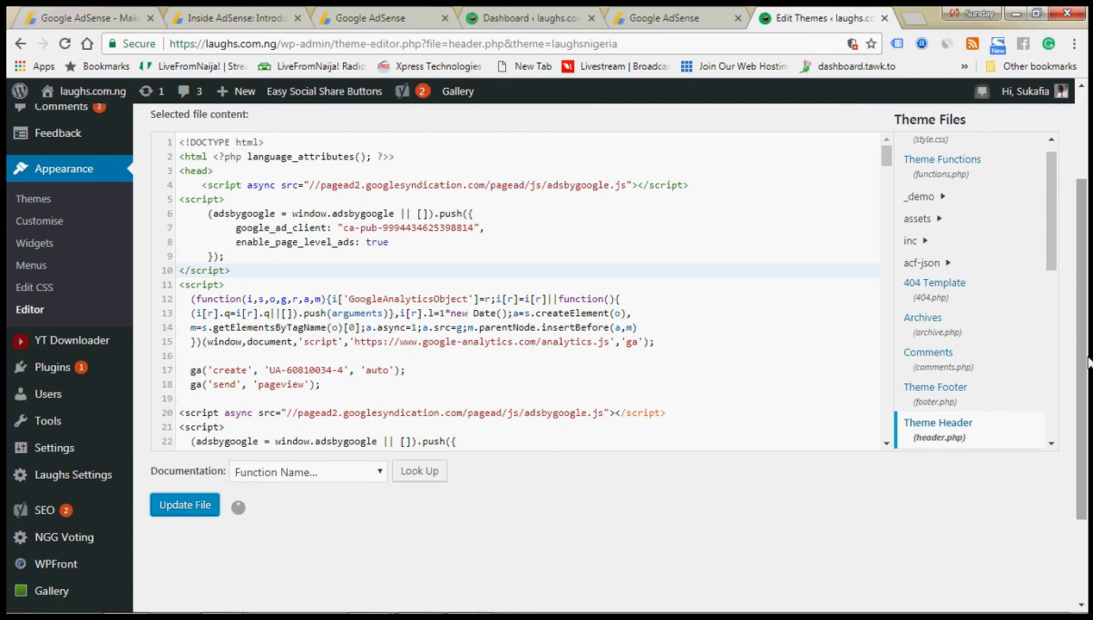
left_click_drag(1083, 361, 1087, 222)
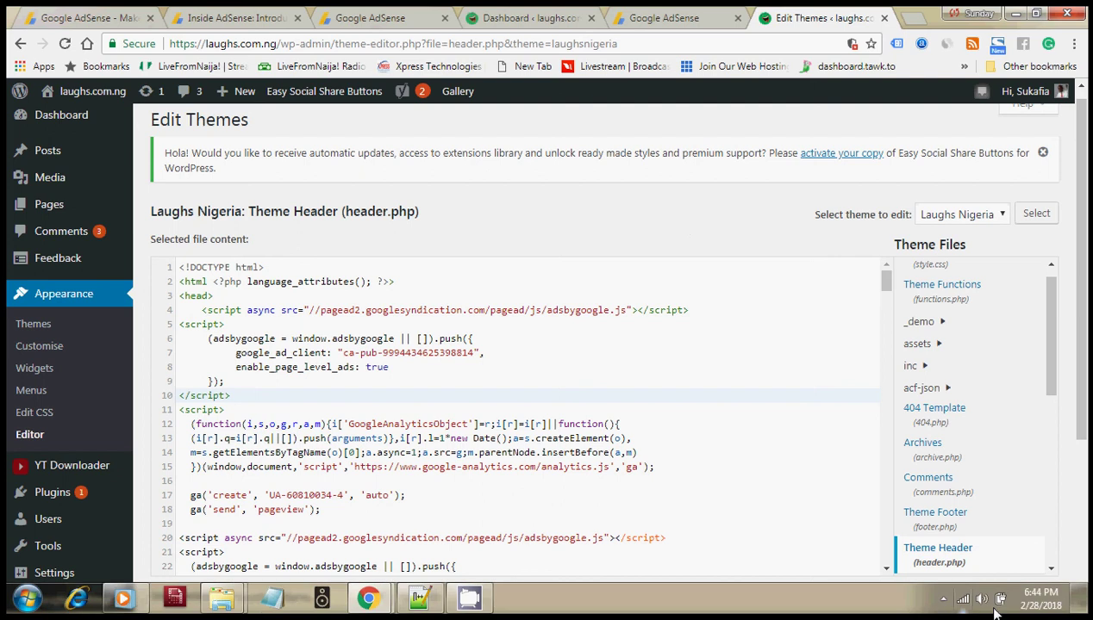
left_click(943, 599)
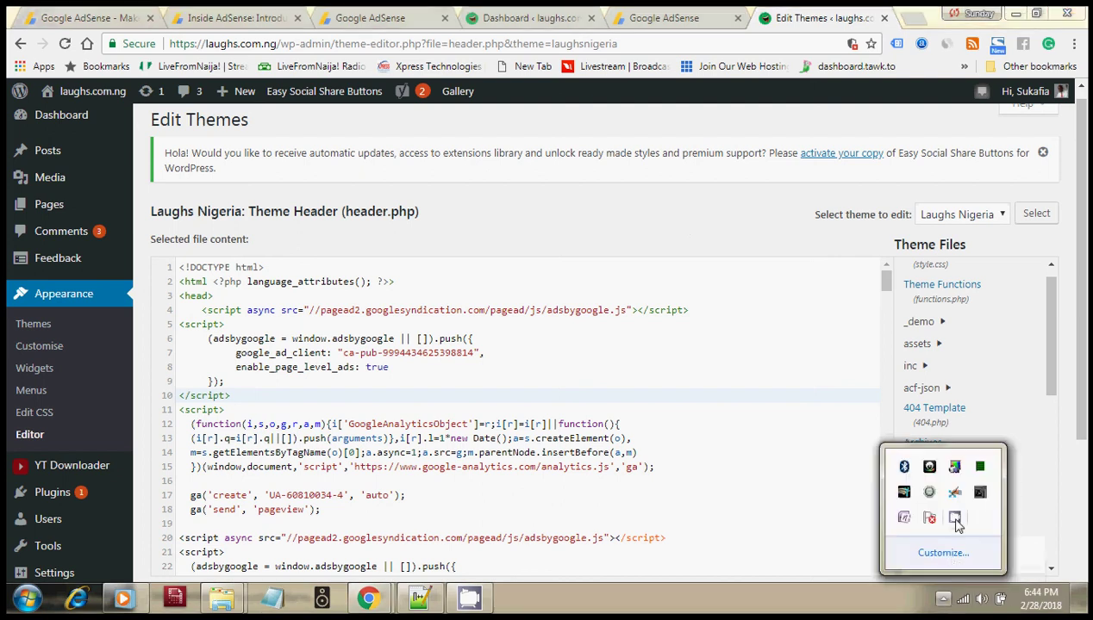